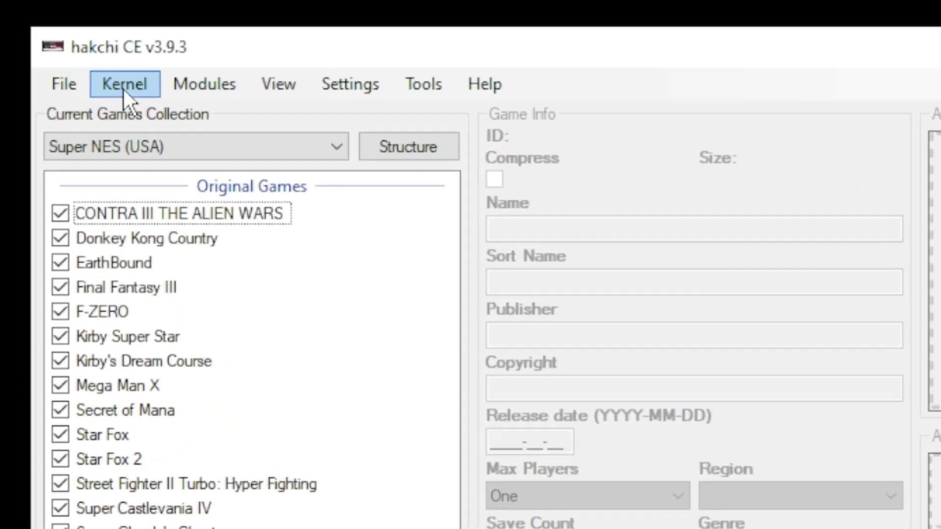
Step: Run Kernel > Install / Repair and confirm flashing the custom kernel
{"action": "left_click", "coordinate": [124, 89]}
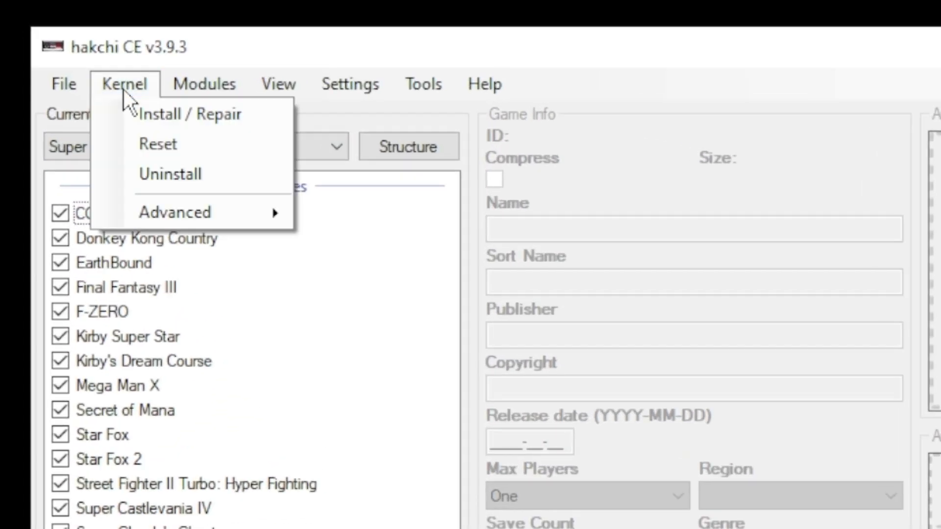
{"action": "left_click", "coordinate": [202, 118]}
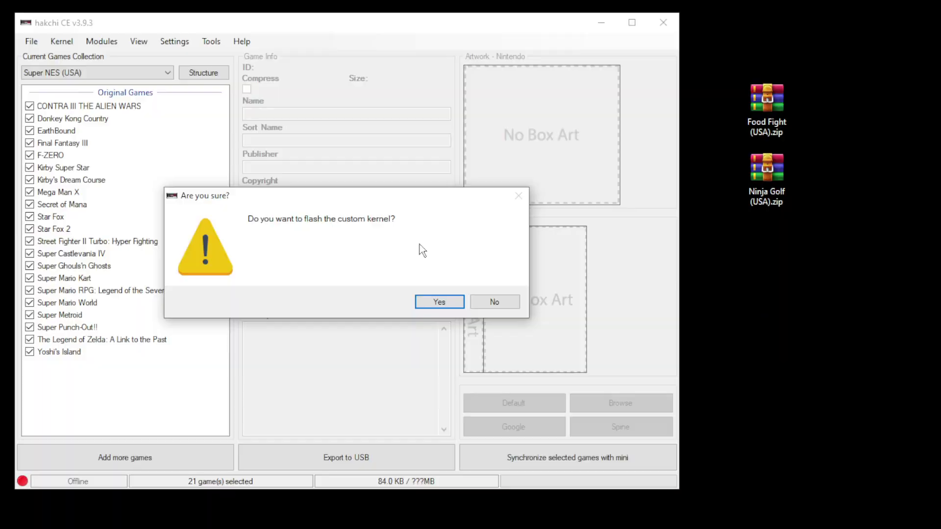
{"action": "left_click", "coordinate": [429, 297]}
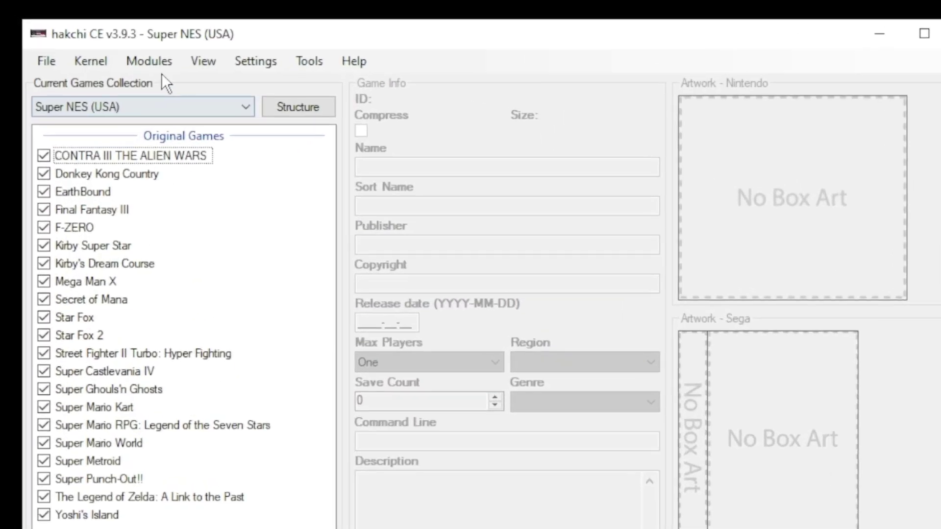
Step: In KMFD's Mod Hub, pick RetroArch 1.9.10 Ozone from the RetroArch page
{"action": "left_click", "coordinate": [102, 41]}
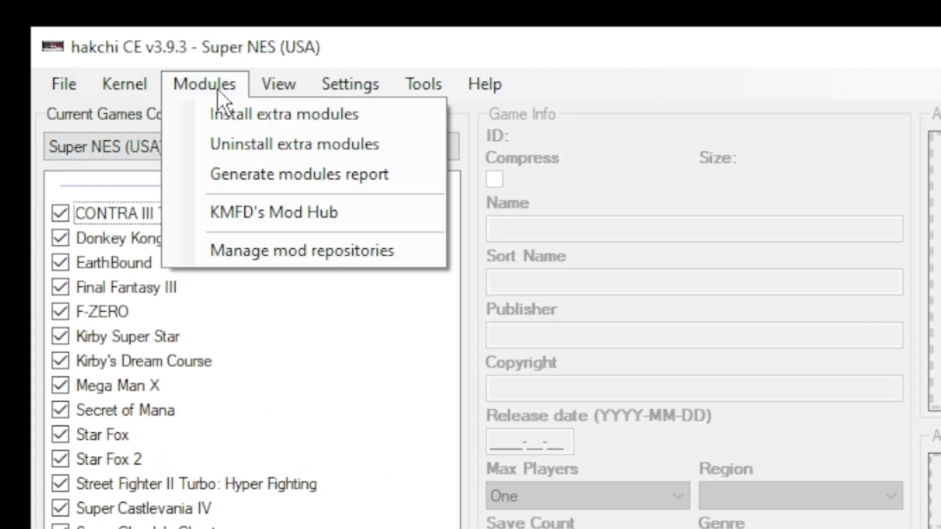
{"action": "left_click", "coordinate": [258, 214]}
{"action": "left_click", "coordinate": [374, 59]}
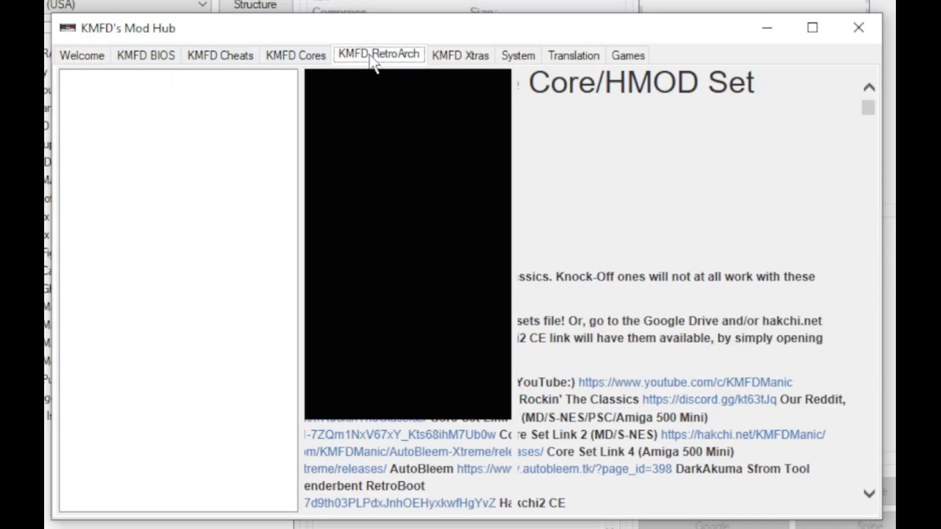
{"action": "left_click", "coordinate": [164, 121]}
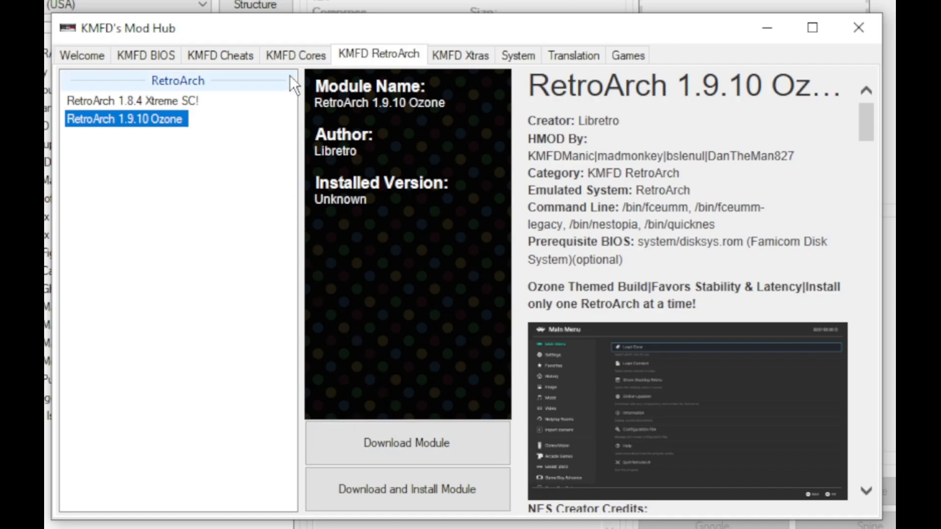
Step: From KMFD Cores, download the ProSystem Atari 7800 core module
{"action": "left_click", "coordinate": [289, 56]}
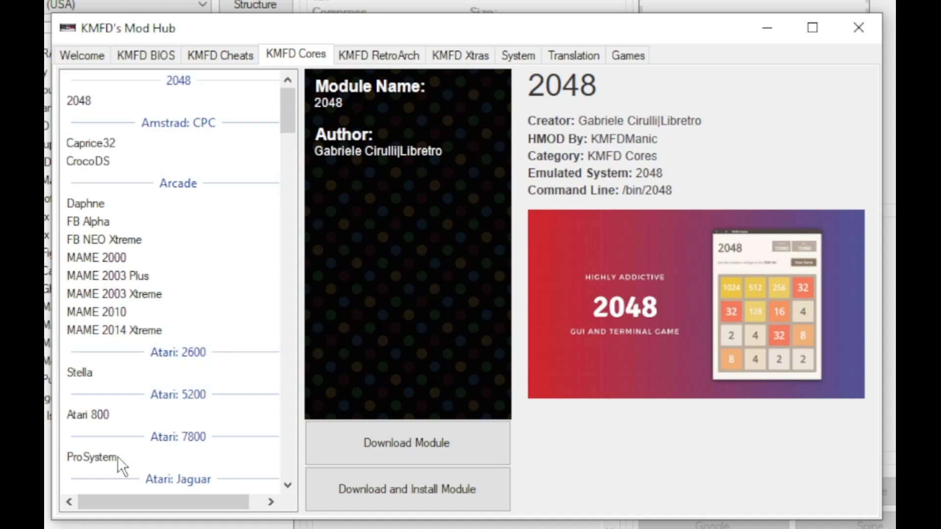
{"action": "left_click", "coordinate": [83, 458]}
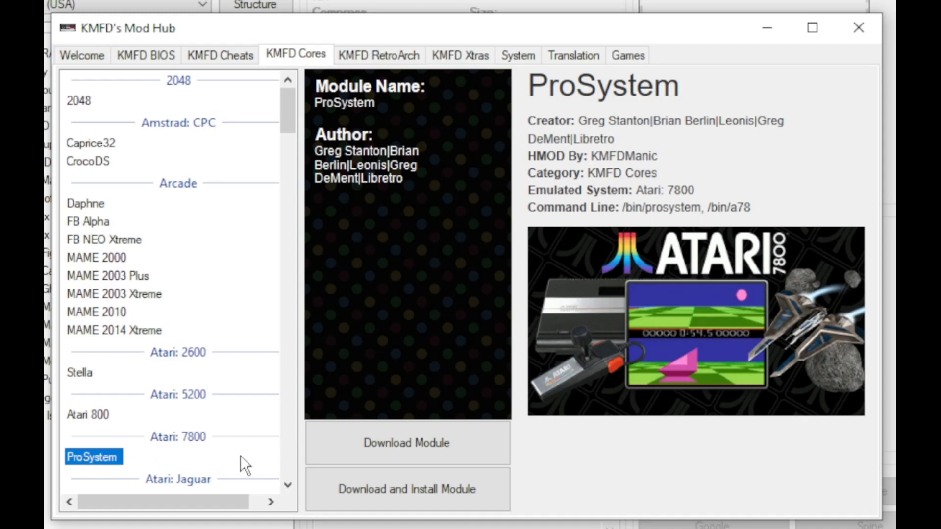
{"action": "left_click", "coordinate": [375, 448]}
Step: Install extra modules ProSystem and RetroArch 1.9.10 Ozone onto the mini and dismiss Done!
{"action": "left_click", "coordinate": [858, 27]}
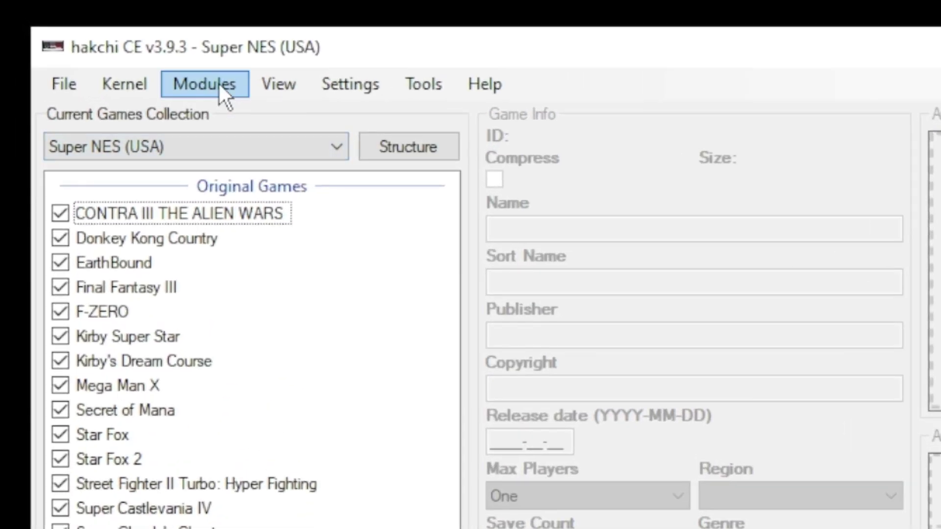
{"action": "left_click", "coordinate": [218, 83]}
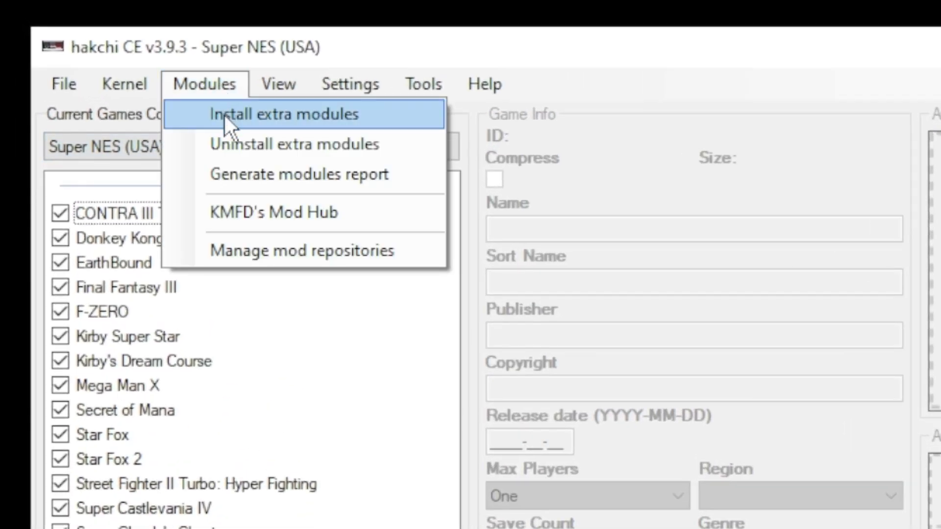
{"action": "left_click", "coordinate": [226, 116]}
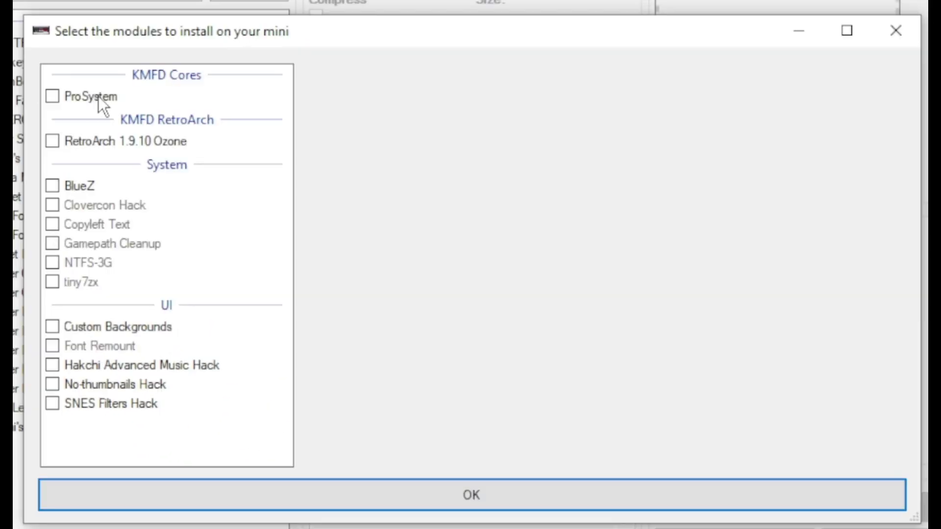
{"action": "left_click", "coordinate": [53, 96]}
{"action": "left_click", "coordinate": [405, 486]}
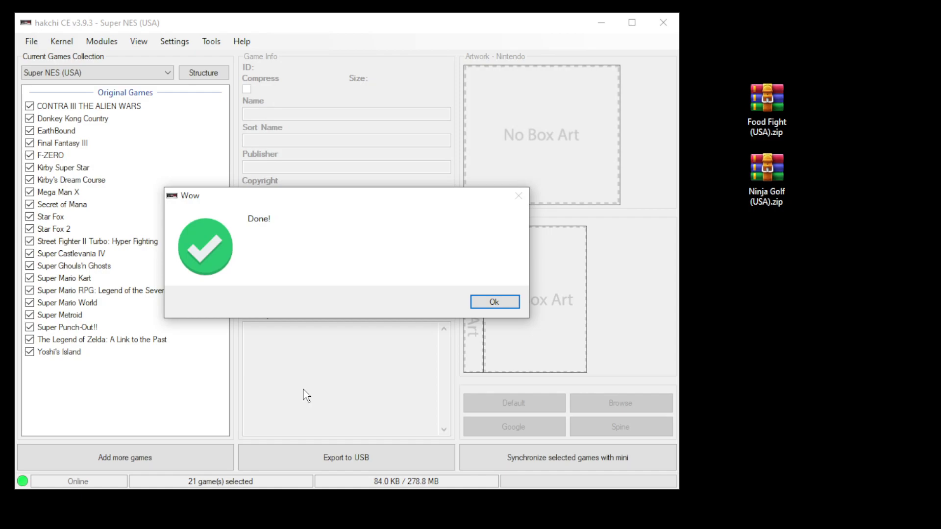
{"action": "key", "text": "Return"}
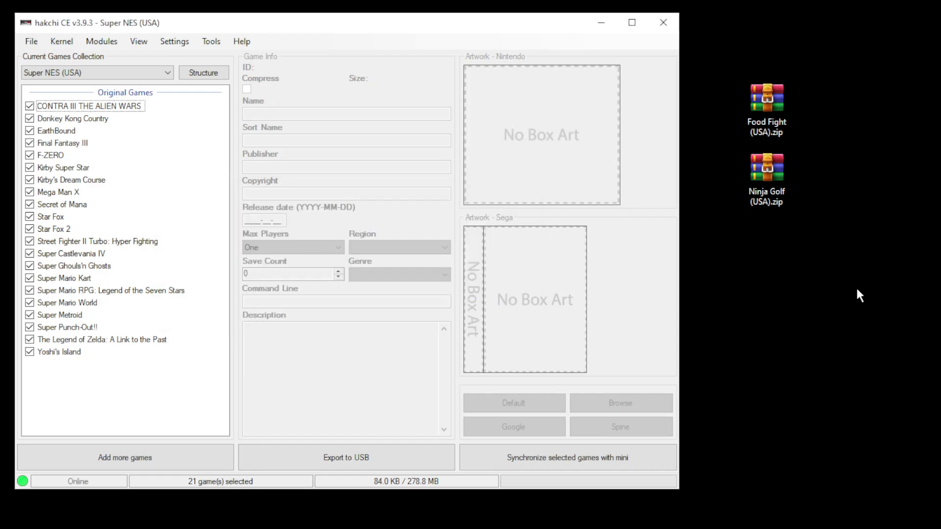
Step: Drop the Food Fight and Ninja Golf zips into the game list, then glance at the Help links
{"action": "mouse_move", "coordinate": [856, 286]}
{"action": "left_mouse_down"}
{"action": "mouse_move", "coordinate": [761, 104]}
{"action": "mouse_move", "coordinate": [536, 118]}
{"action": "left_mouse_up"}
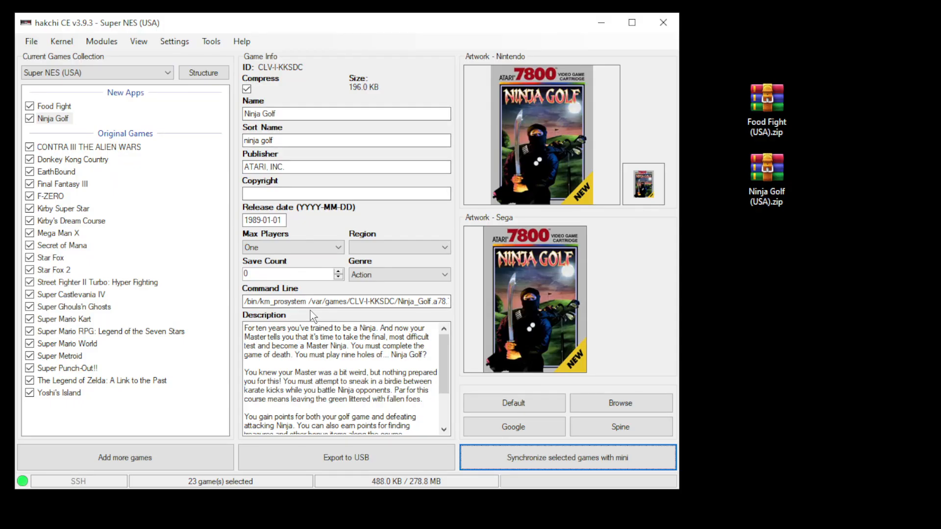
{"action": "left_click", "coordinate": [242, 42]}
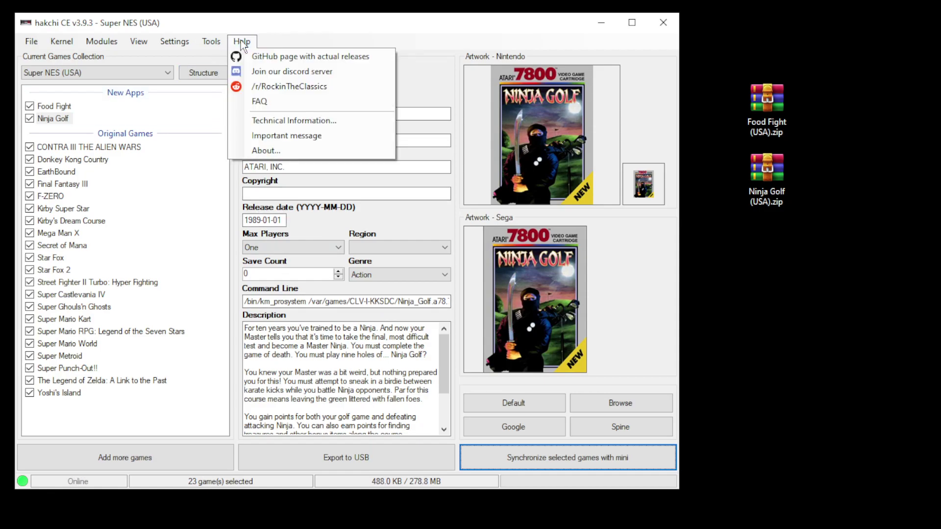
{"action": "left_click", "coordinate": [309, 89]}
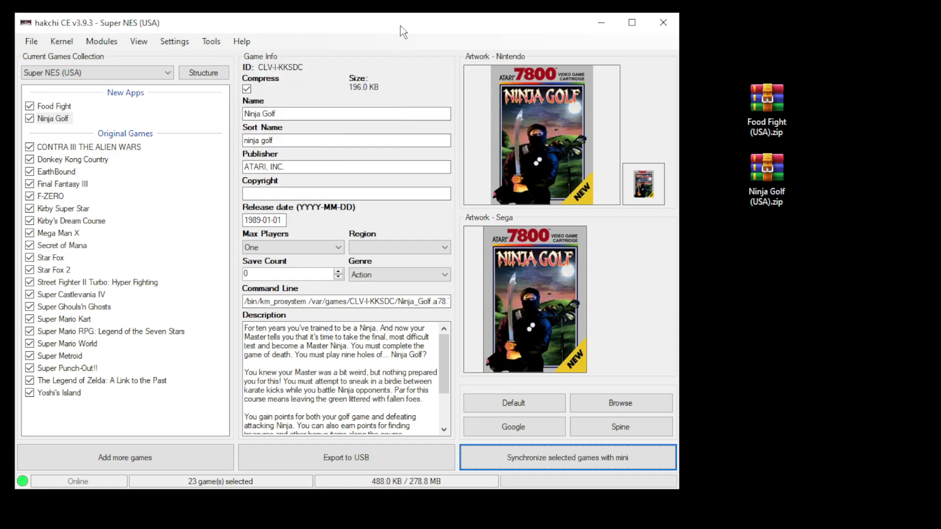